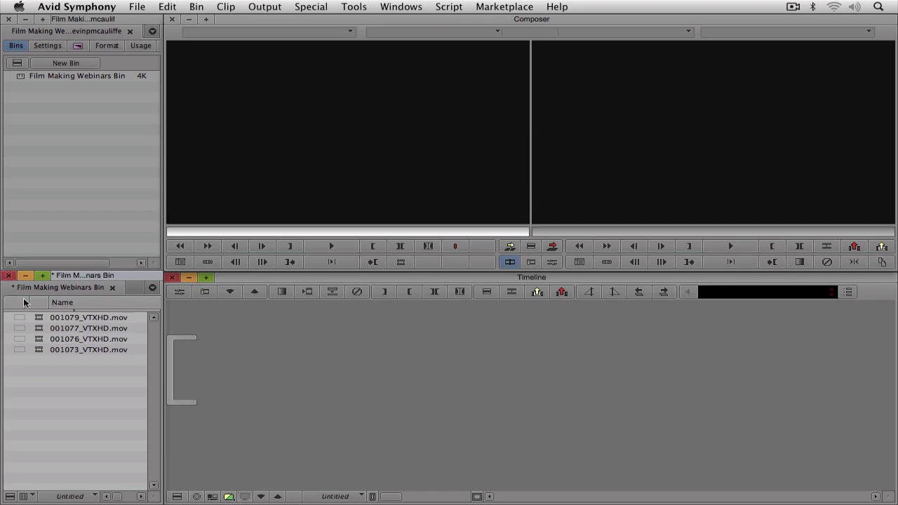
Step: Preview the train, airplane 001077, sunset road 001076 and harbour 001073 clips in turn
double_click(40, 318)
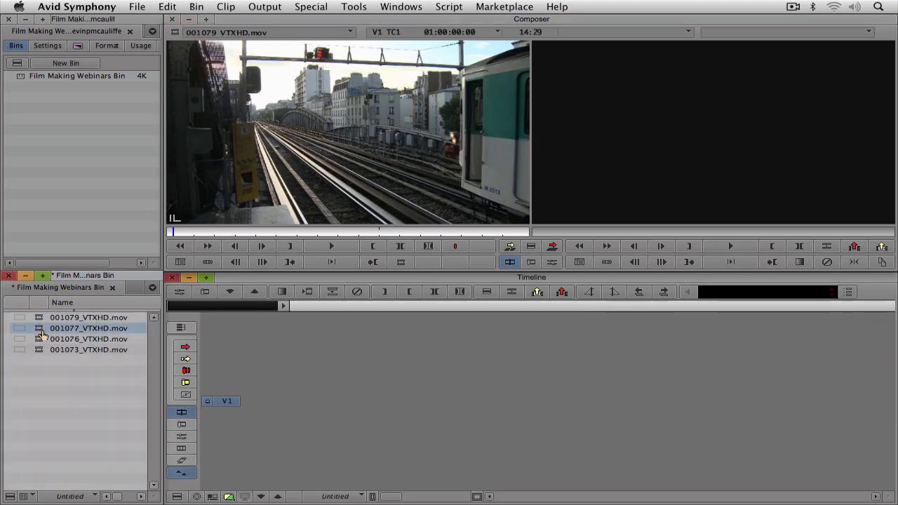
double_click(42, 331)
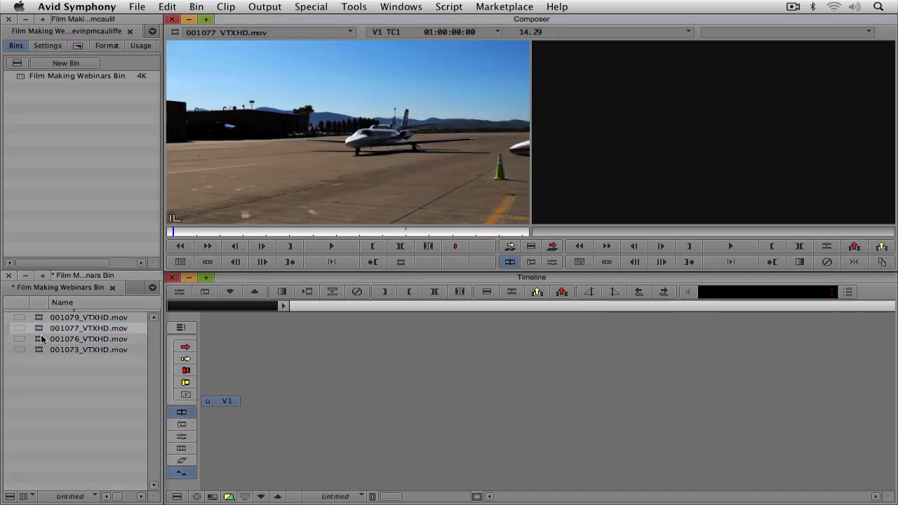
double_click(40, 340)
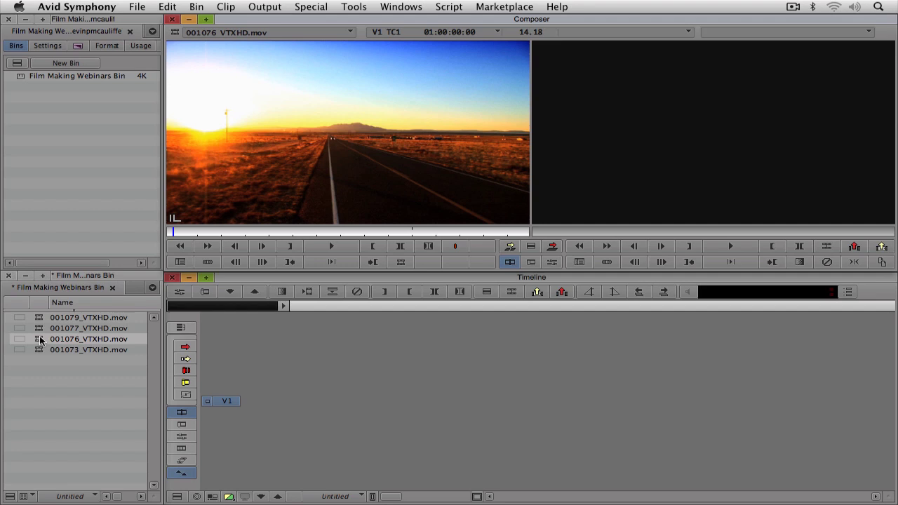
double_click(38, 350)
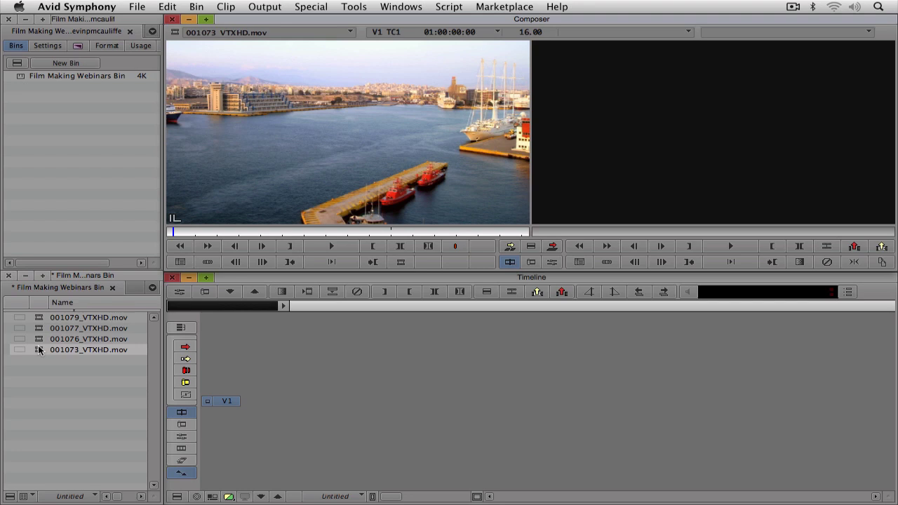
Step: Select the four clips in the bin and check the Bin menu, closing it without grouping
click(38, 350)
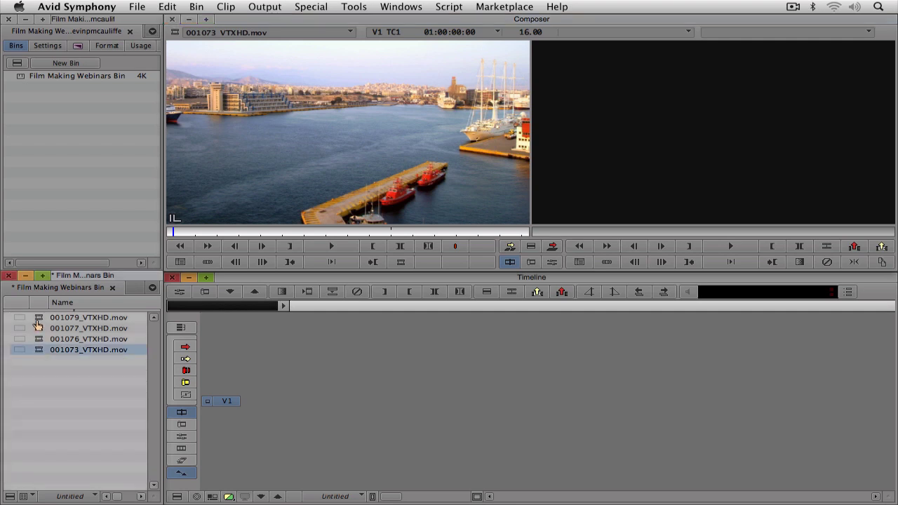
shift+click(39, 323)
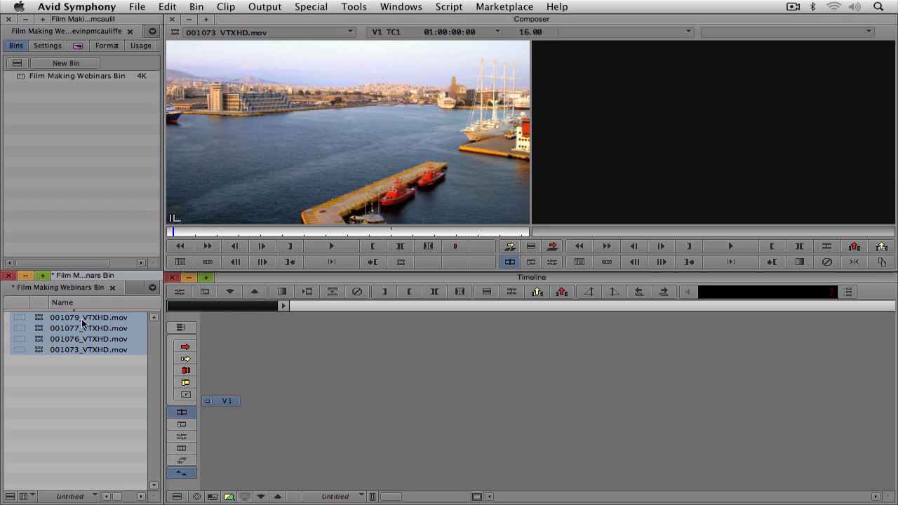
click(199, 8)
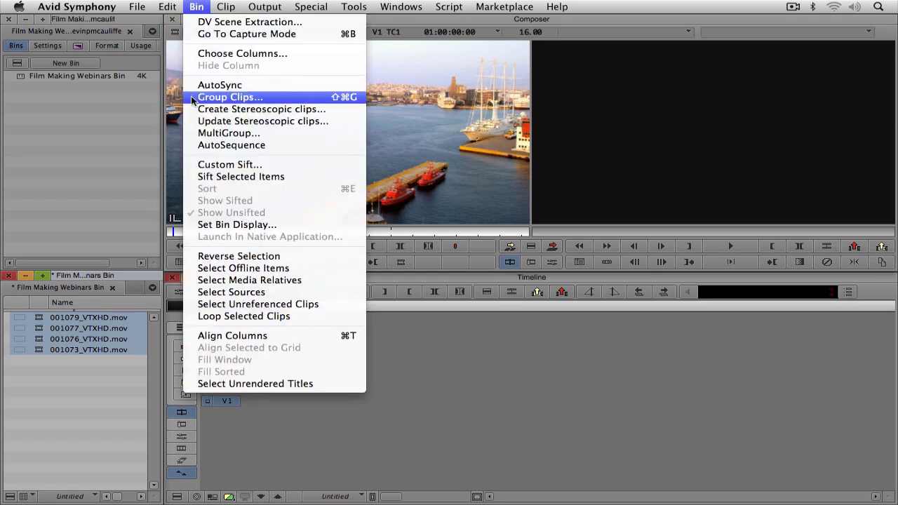
click(393, 138)
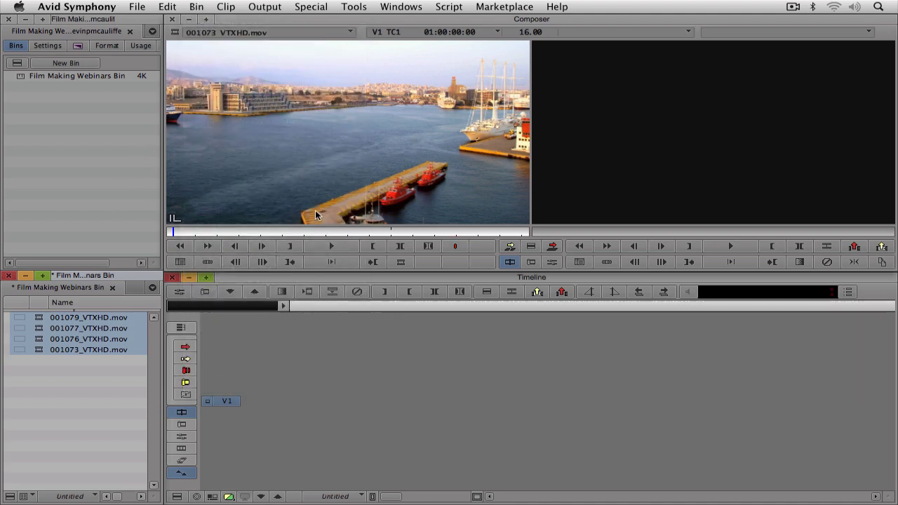
Step: Cue harbour to 01:00:02:06, sunset road 01:00:01:29, airplane 01:00:03:06, train 01:00:00:25, then select all clips
click(221, 233)
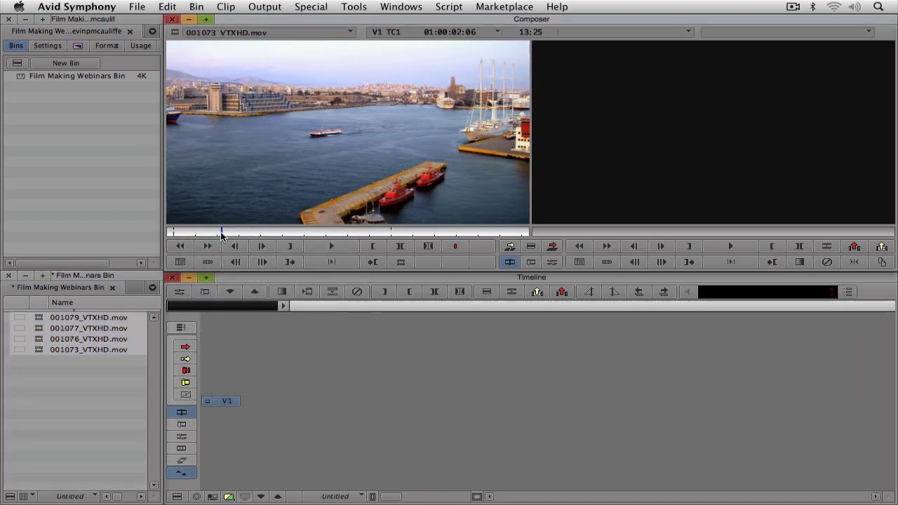
double_click(39, 339)
click(218, 232)
click(94, 396)
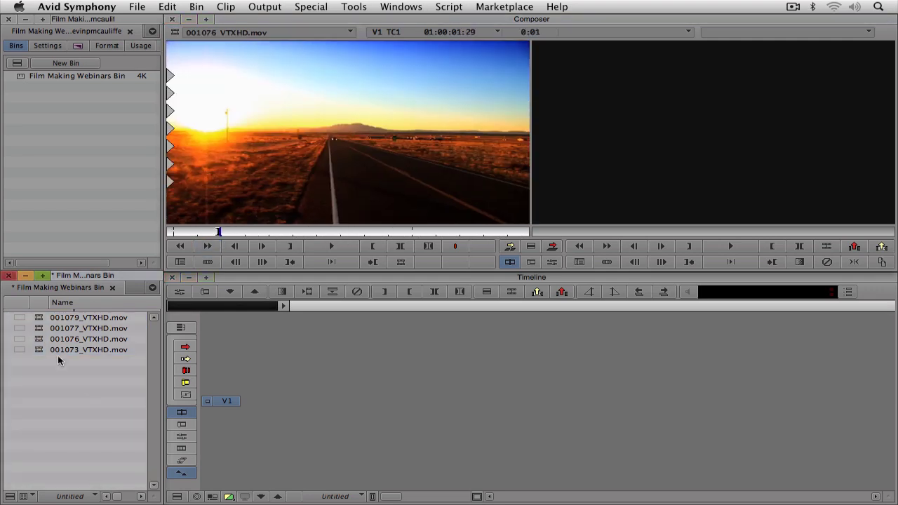
double_click(40, 329)
click(246, 232)
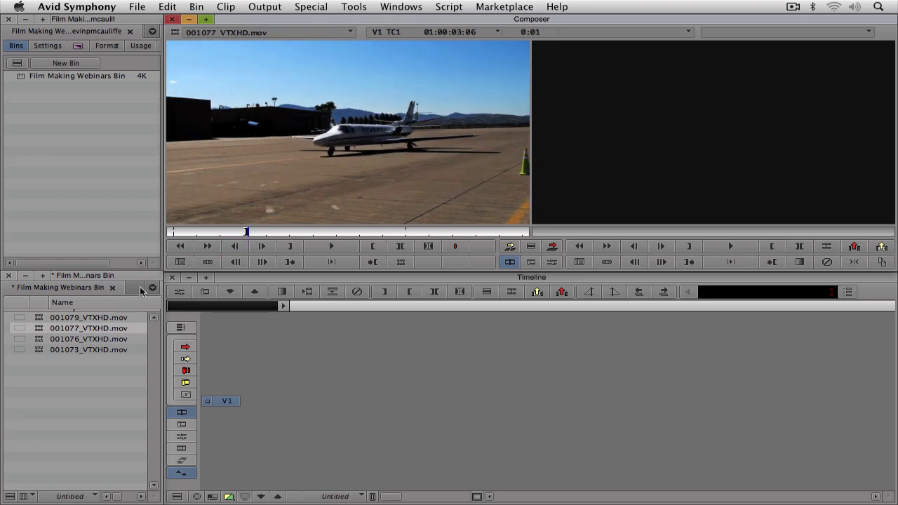
double_click(38, 318)
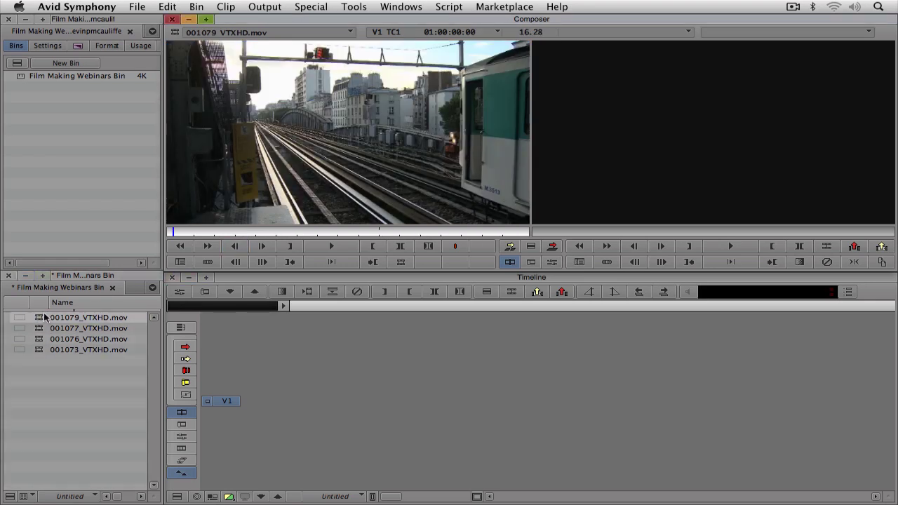
click(189, 232)
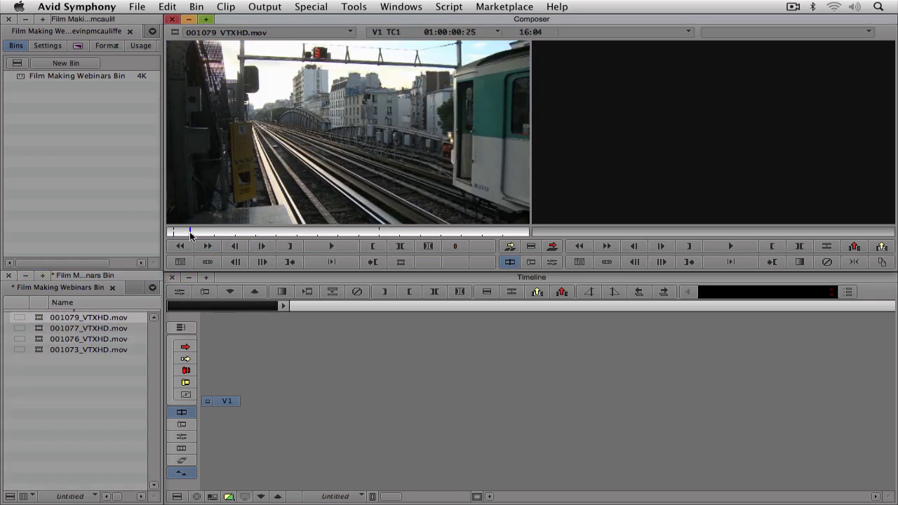
click(40, 319)
key(super+a)
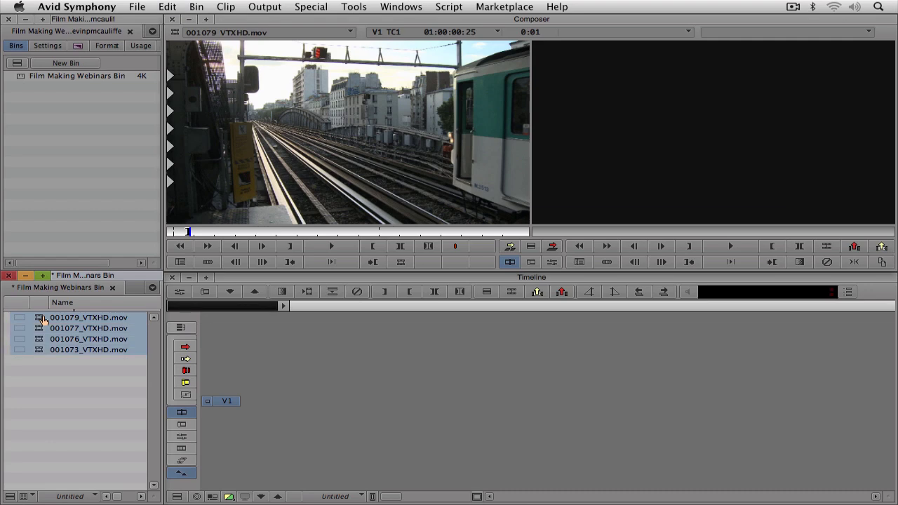
Step: Group the selected clips with Bin > Group Clips, syncing on In points
click(199, 6)
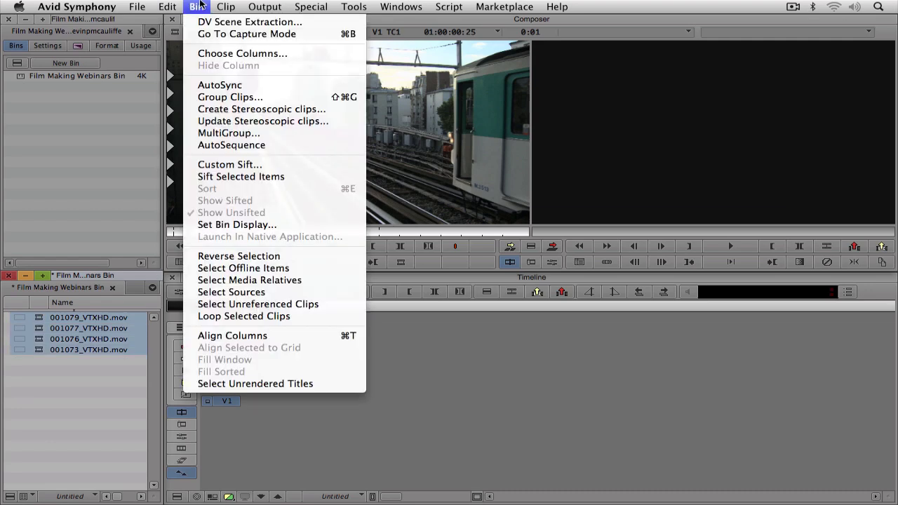
click(216, 98)
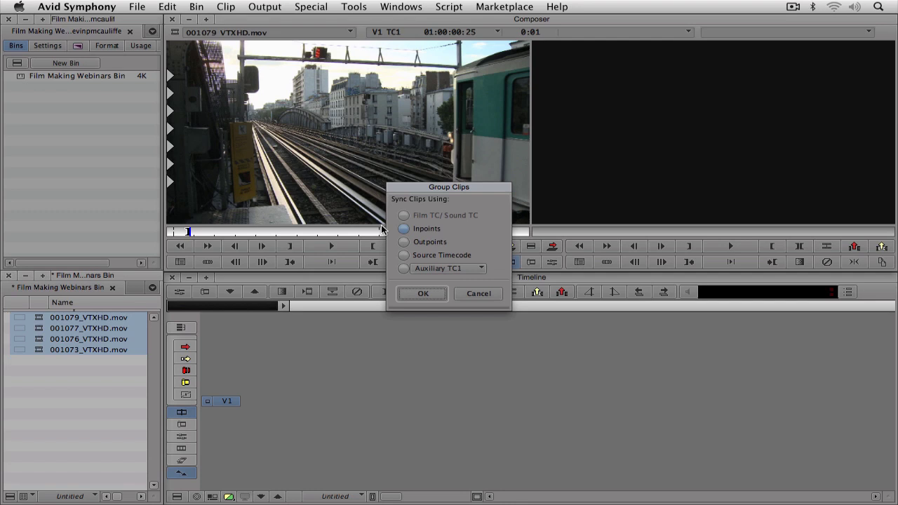
click(423, 294)
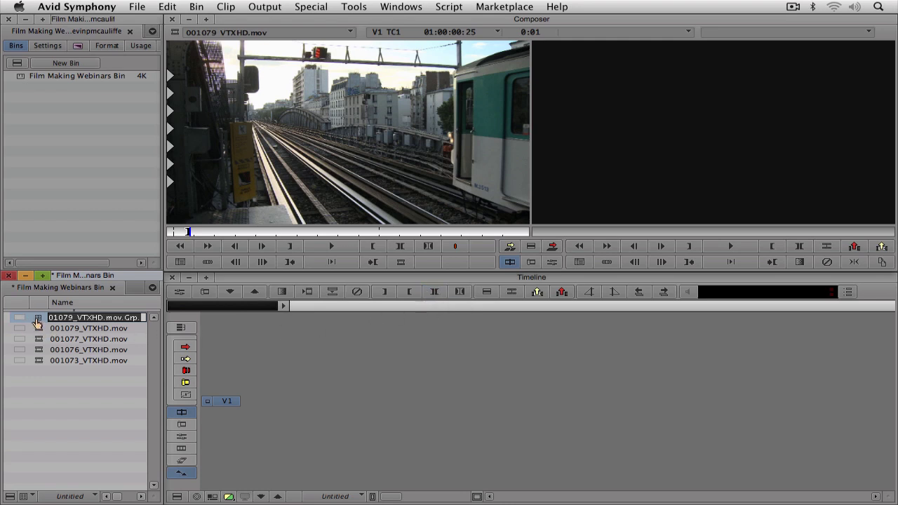
Step: Name the new group clip 'Transportation Multiclip'
text(Transportation Multiclip)
key(Return)
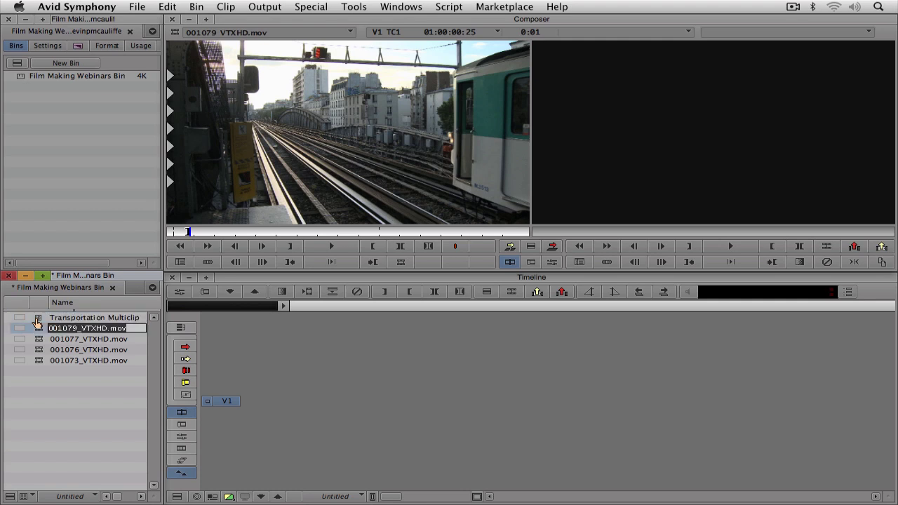
key(Escape)
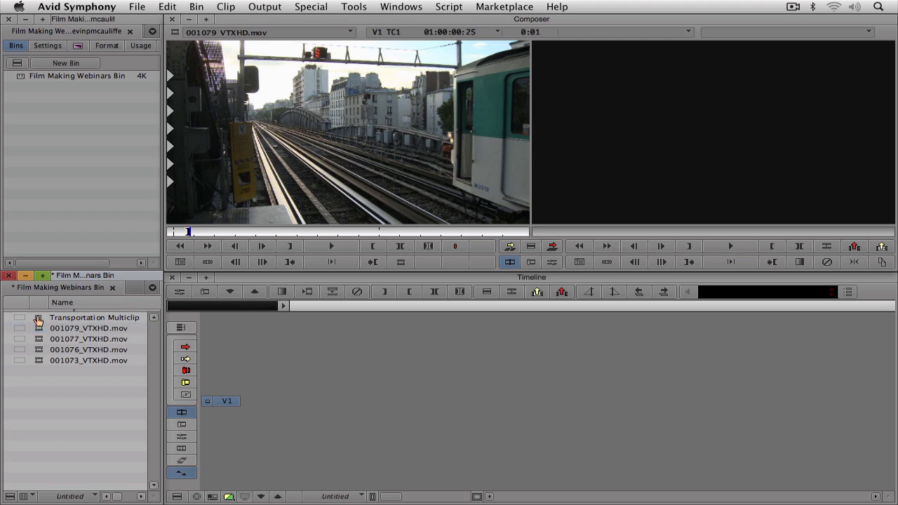
Step: Load Transportation Multiclip into the source monitor, play it briefly, and park it at its first frame
drag(256, 181, 267, 170)
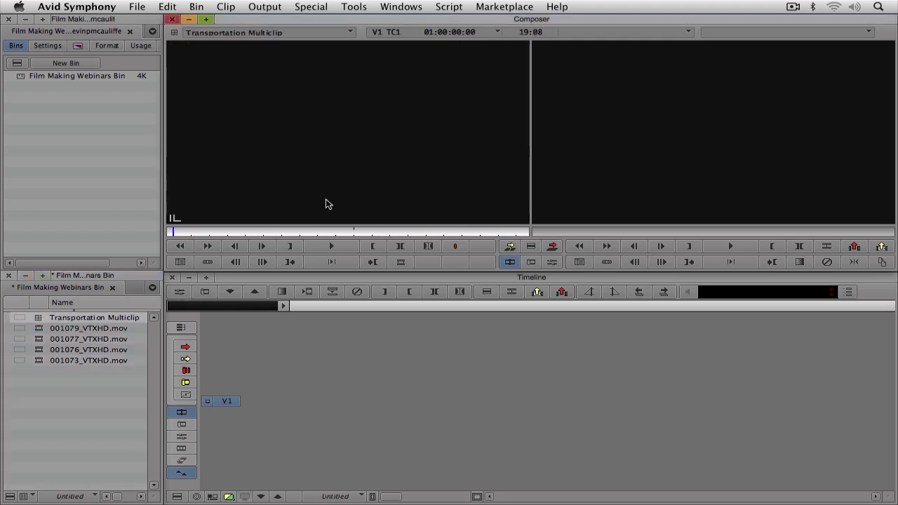
click(335, 246)
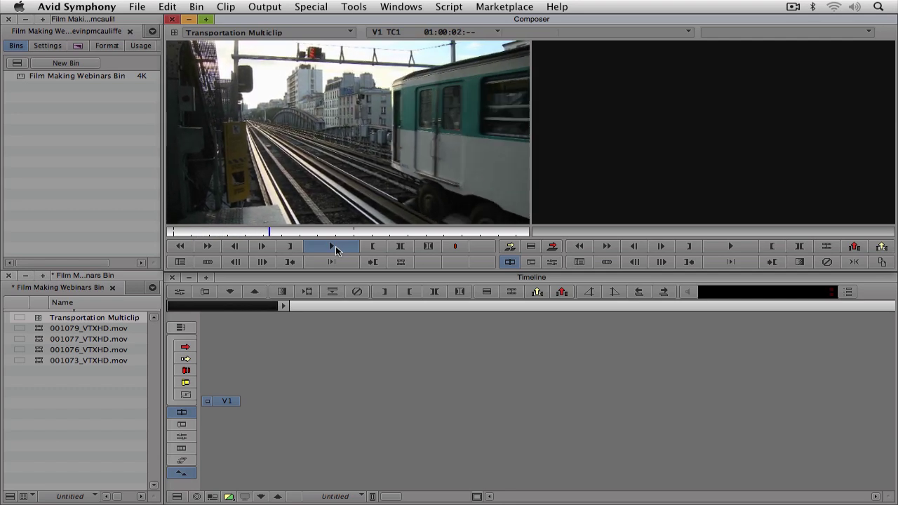
click(335, 246)
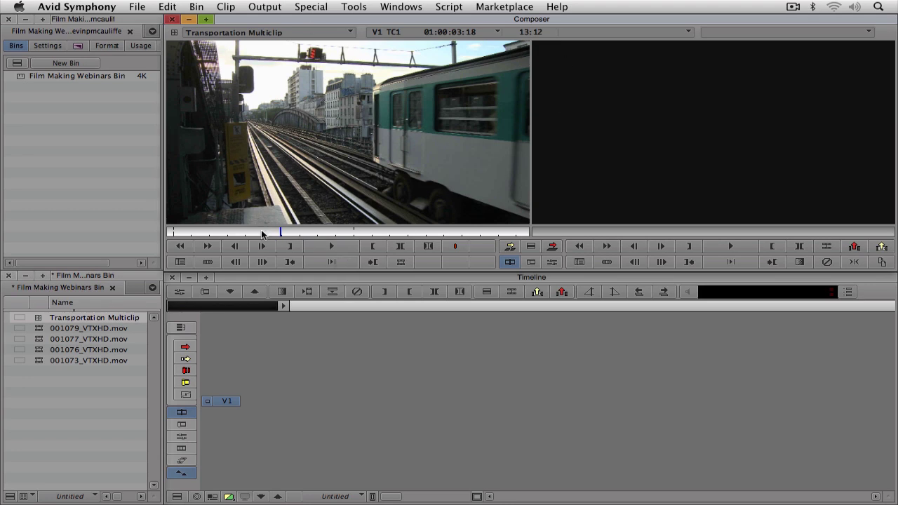
drag(261, 234, 176, 231)
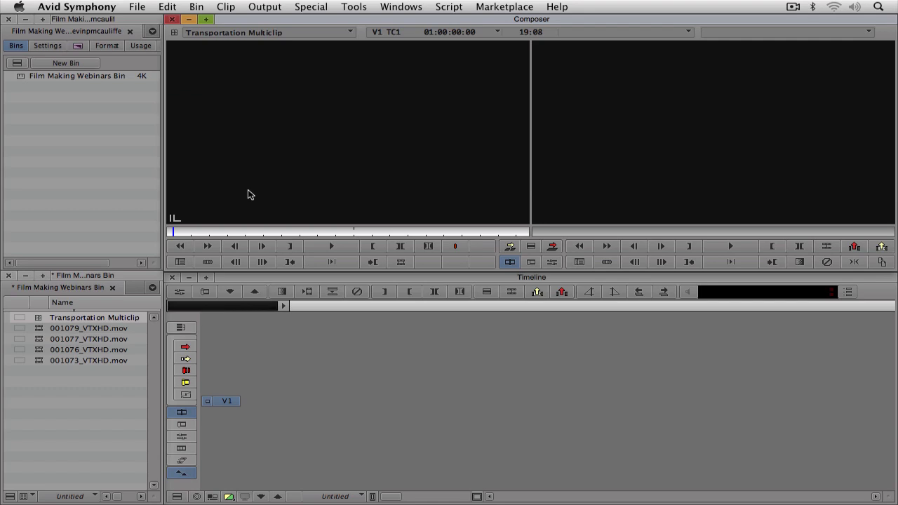
Step: Assign Quad Split from the Command Palette to a spare source-monitor button, then close the palette
click(349, 4)
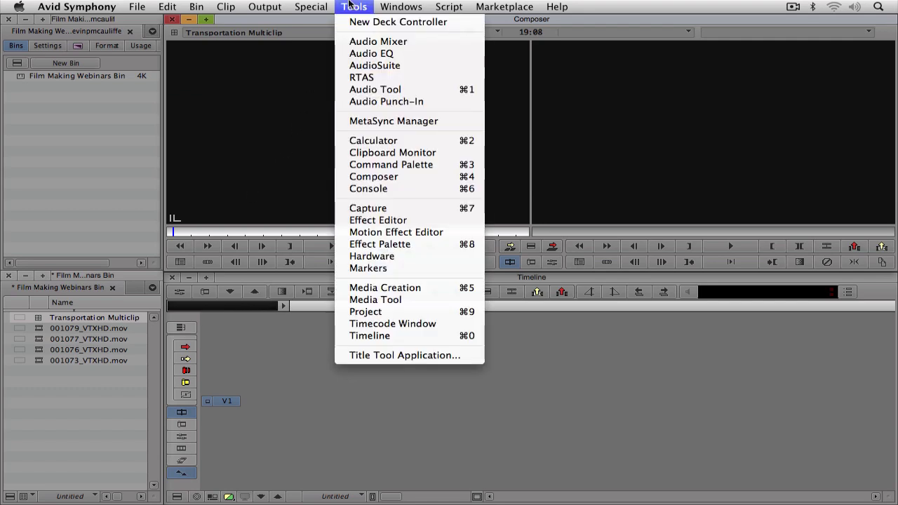
click(381, 165)
drag(357, 323, 327, 298)
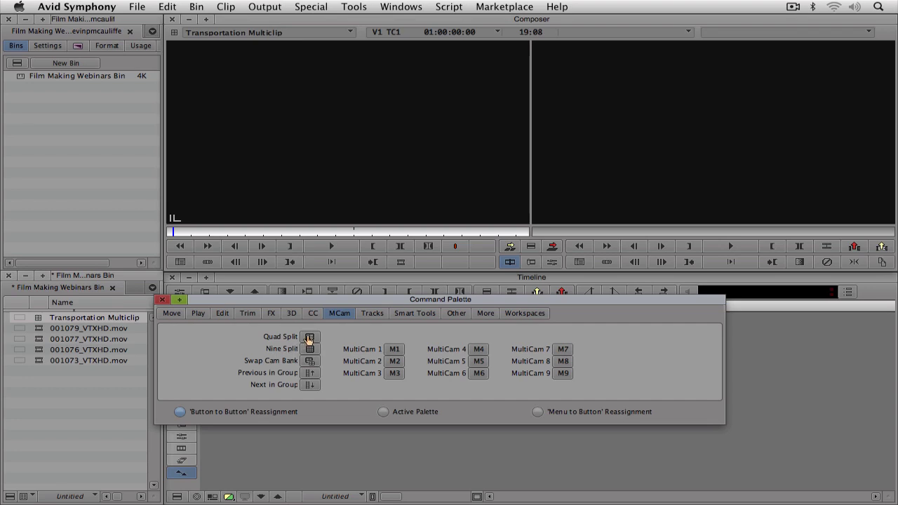
drag(309, 340, 426, 264)
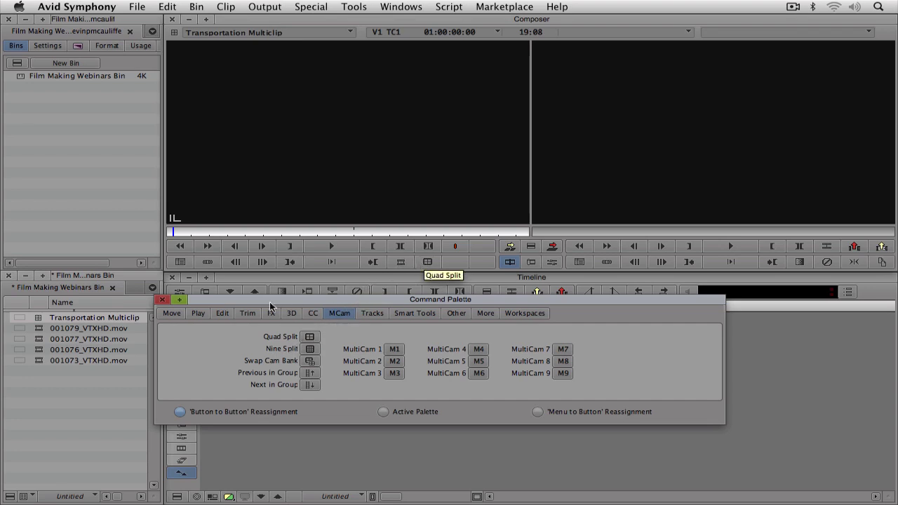
click(162, 299)
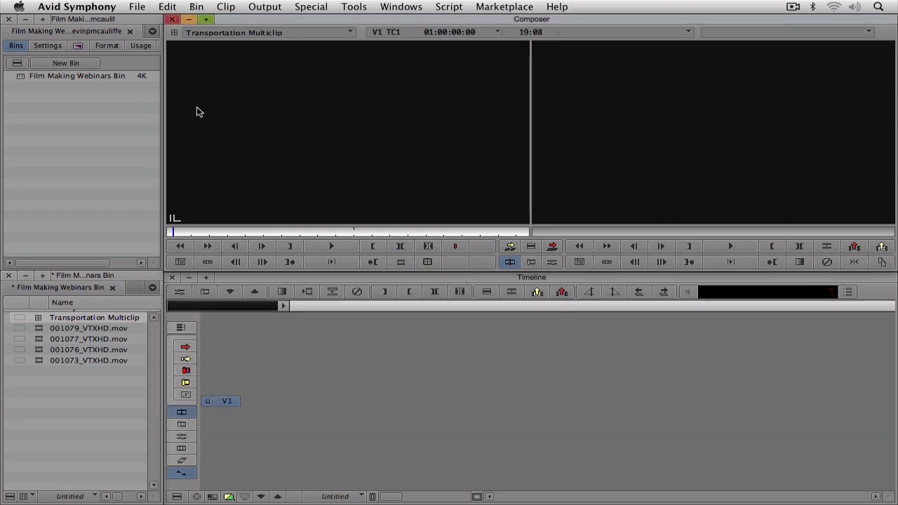
Step: Show the multiclip in quad split and play the train, airplane, sunset road and harbour angles
click(427, 262)
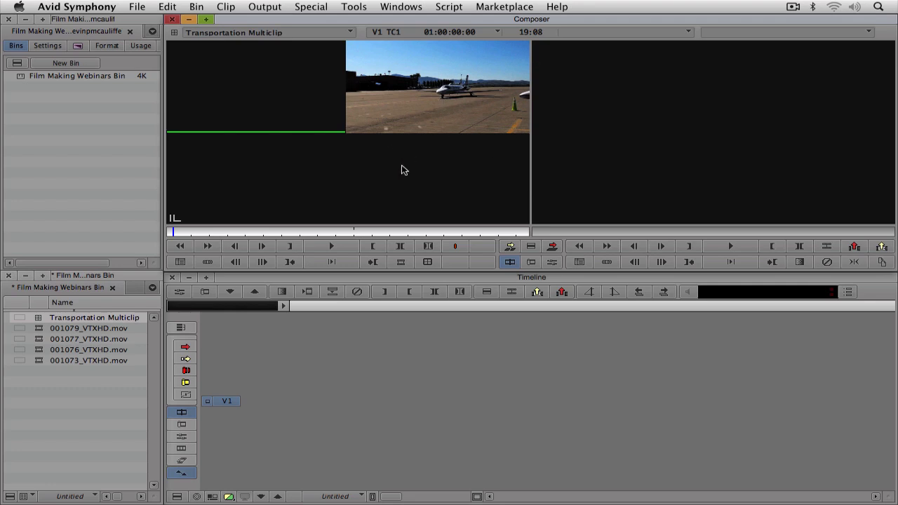
click(332, 249)
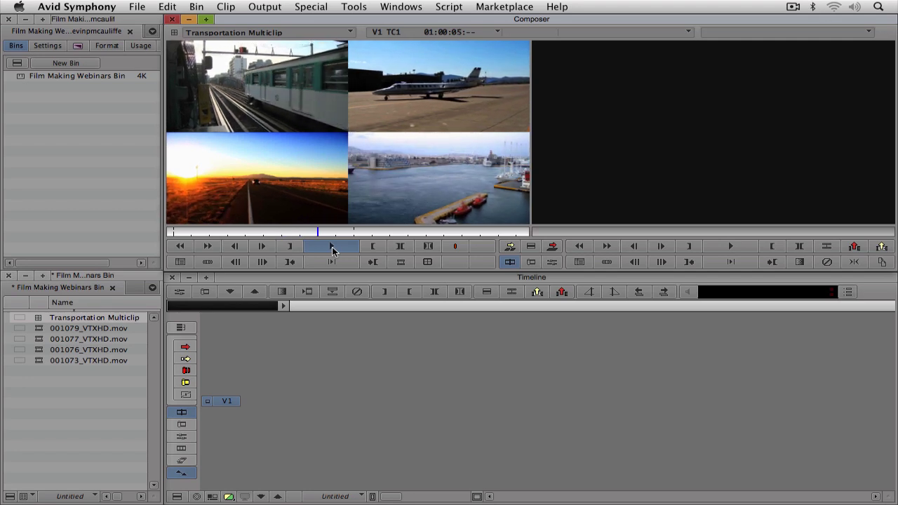
click(332, 250)
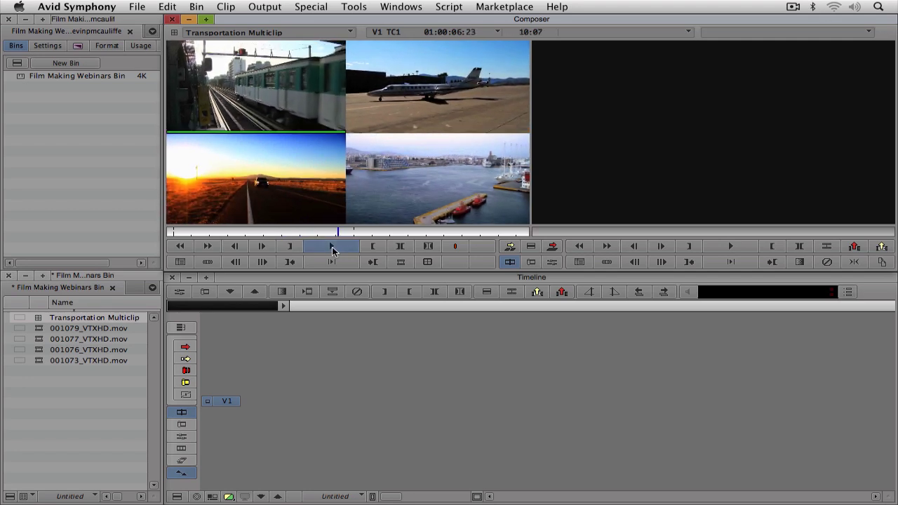